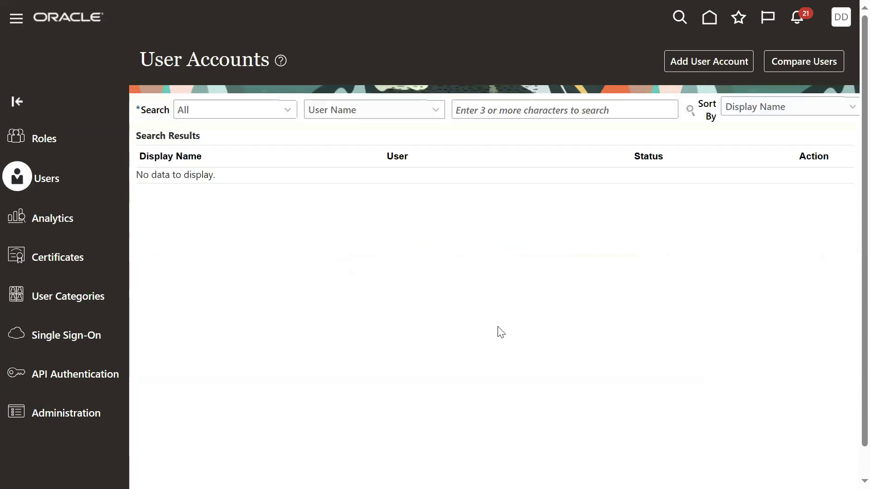
Search for user SCM_IMPL, open its account, and start a password reset
click(526, 105)
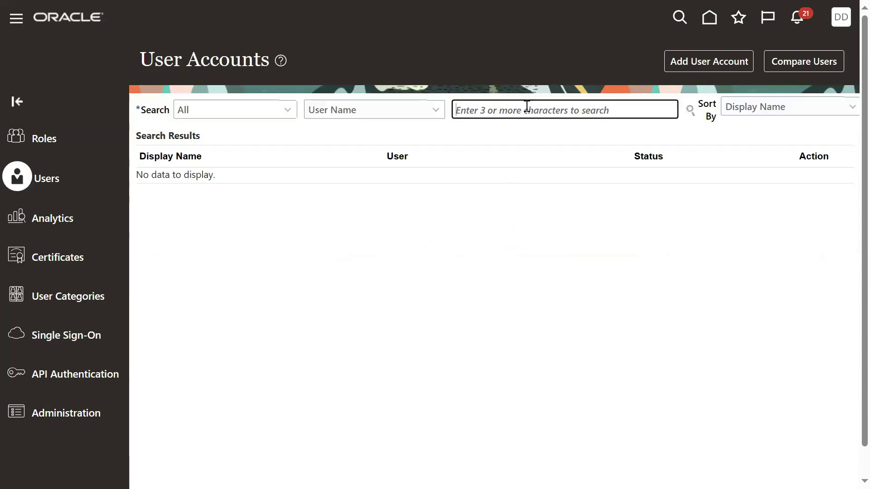
text(SCM_IMPL)
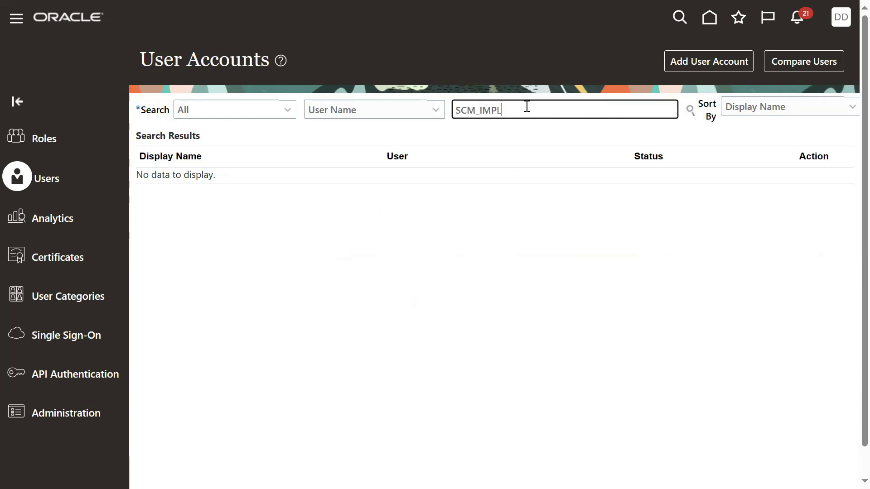
key(Return)
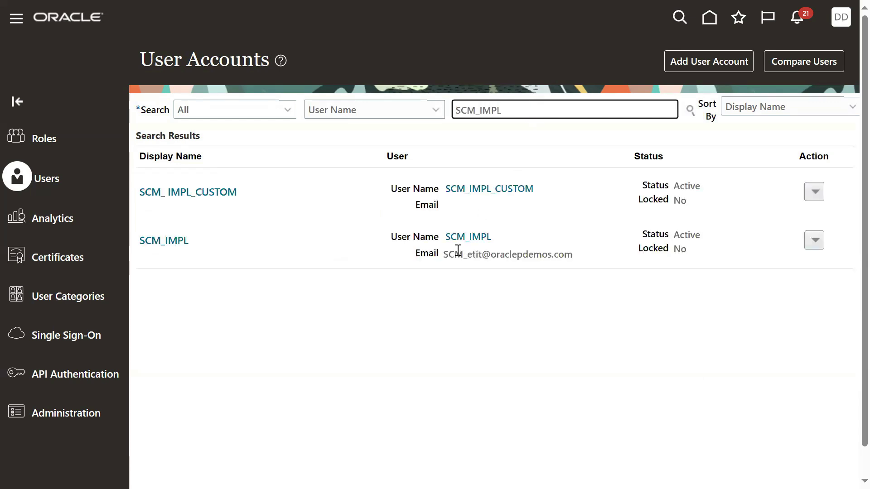
click(478, 238)
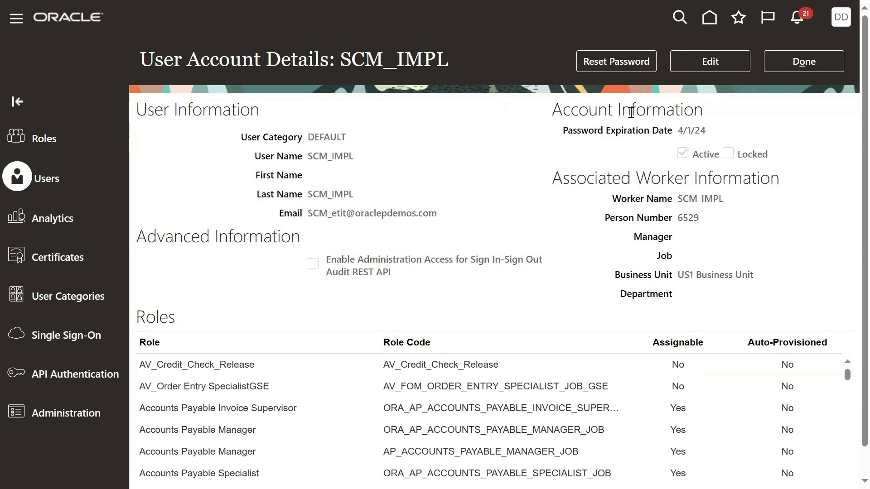
click(625, 61)
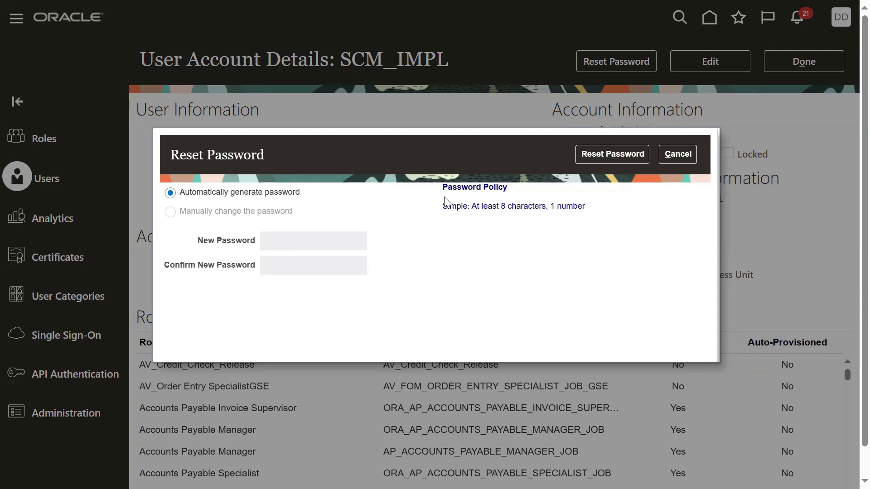
Highlight the password policy note, then cancel the Reset Password dialog without resetting
drag(442, 186, 521, 186)
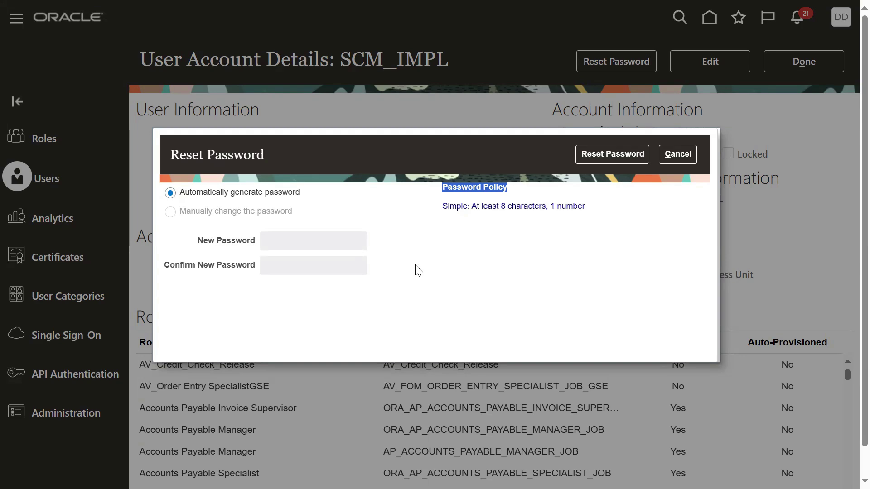
click(677, 154)
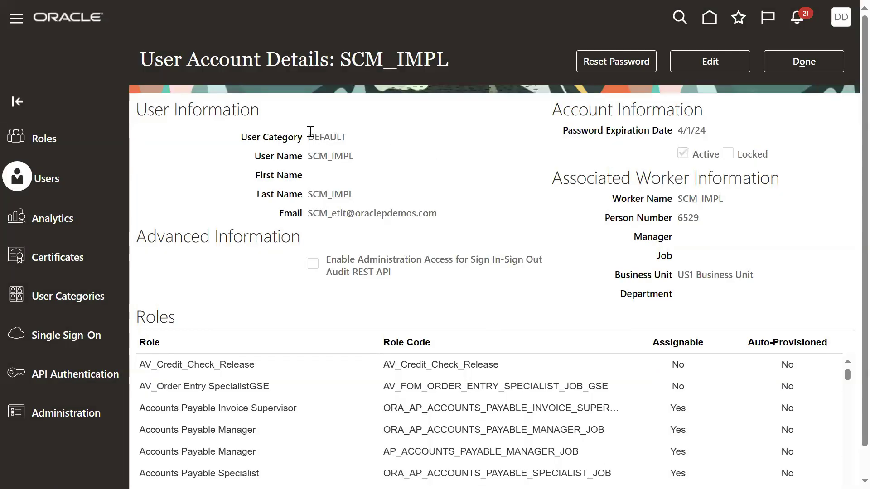
Note SCM_IMPL's DEFAULT user category, then go to the User Categories list
drag(308, 135, 349, 136)
click(67, 304)
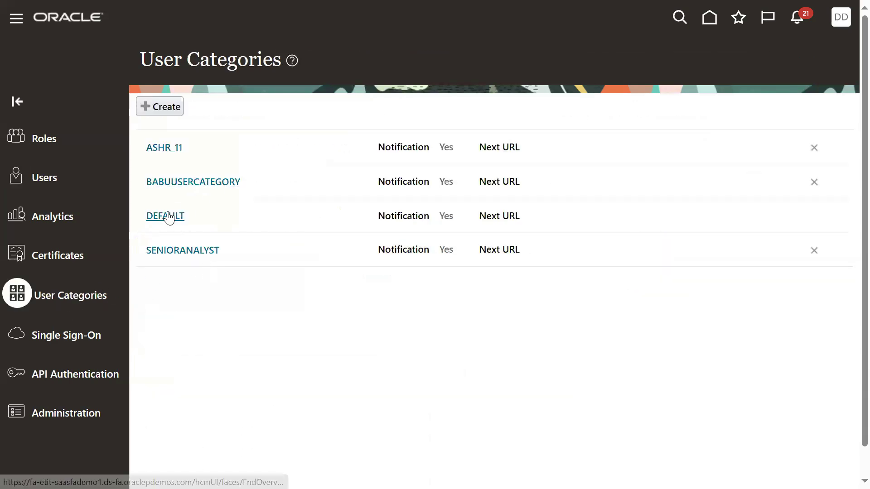
Open the DEFAULT category's Password Policy and switch it to edit mode
click(166, 219)
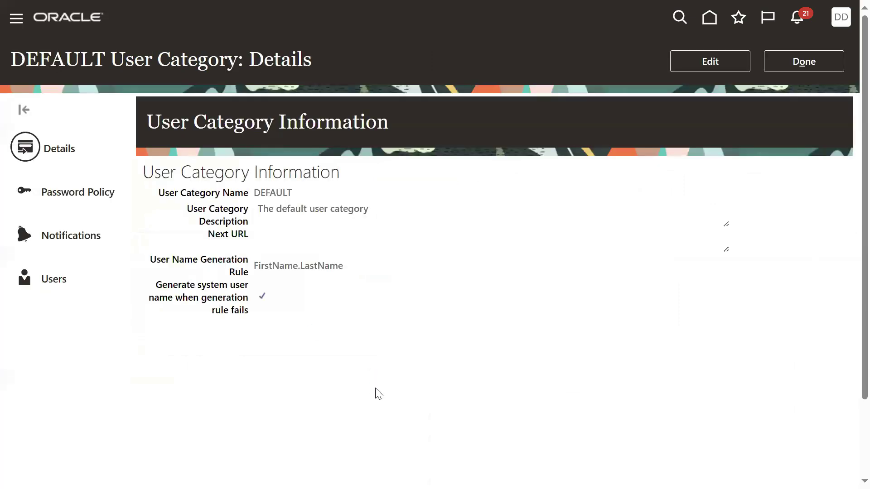
click(80, 198)
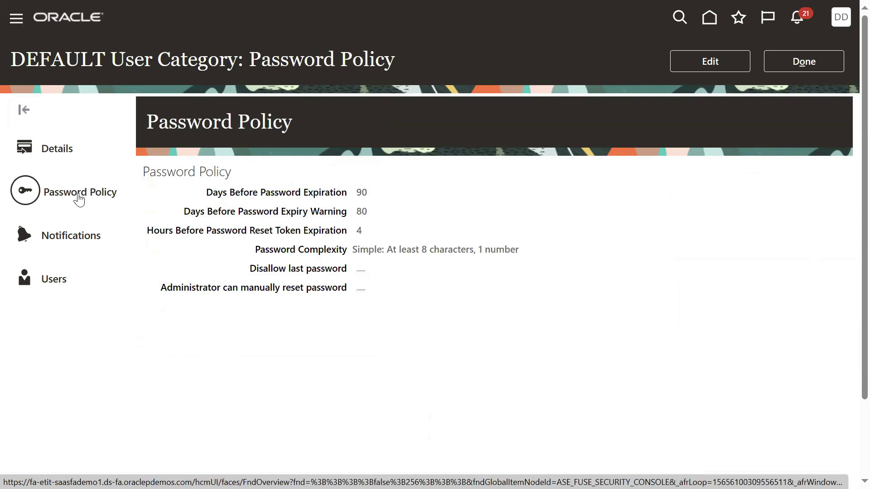
click(719, 59)
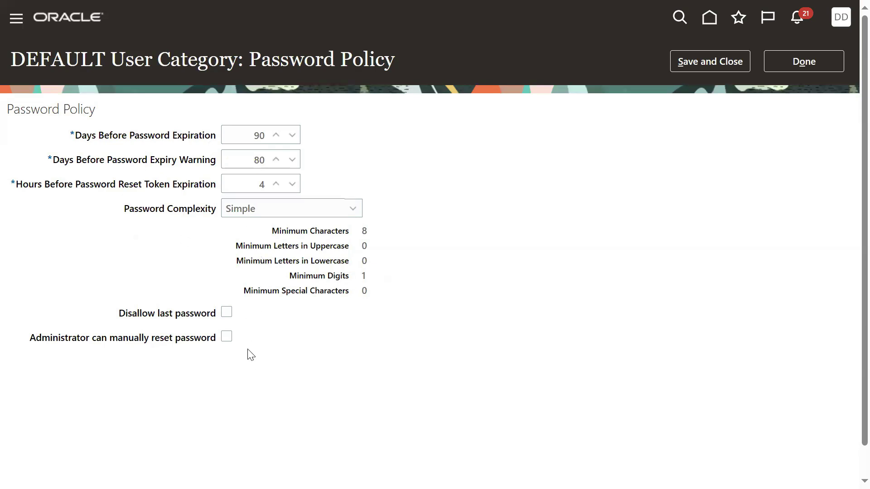
Enable 'Administrator can manually reset password' and save the DEFAULT password policy
click(226, 341)
click(703, 64)
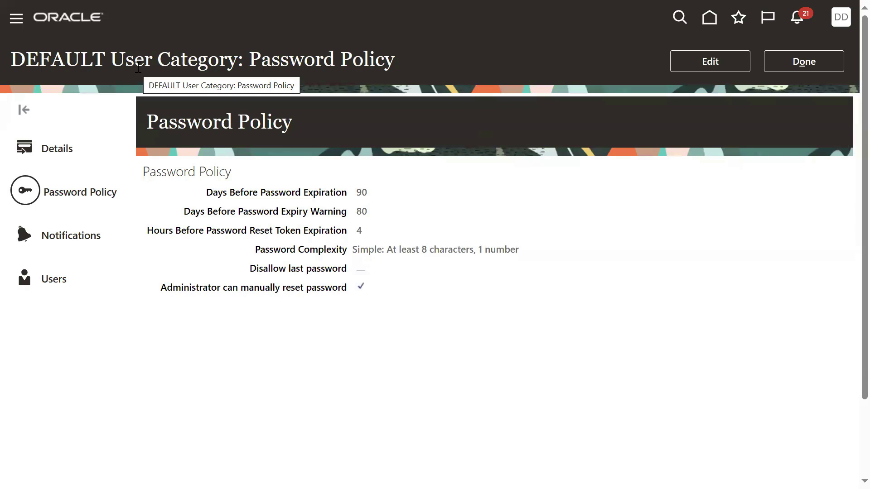
Move through the DEFAULT category's Details and Password Policy pages to its Notifications settings
click(71, 150)
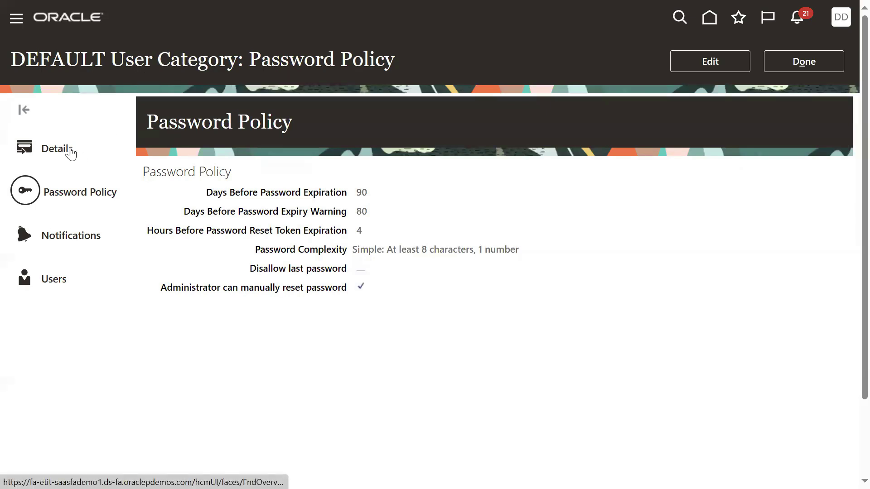
click(61, 194)
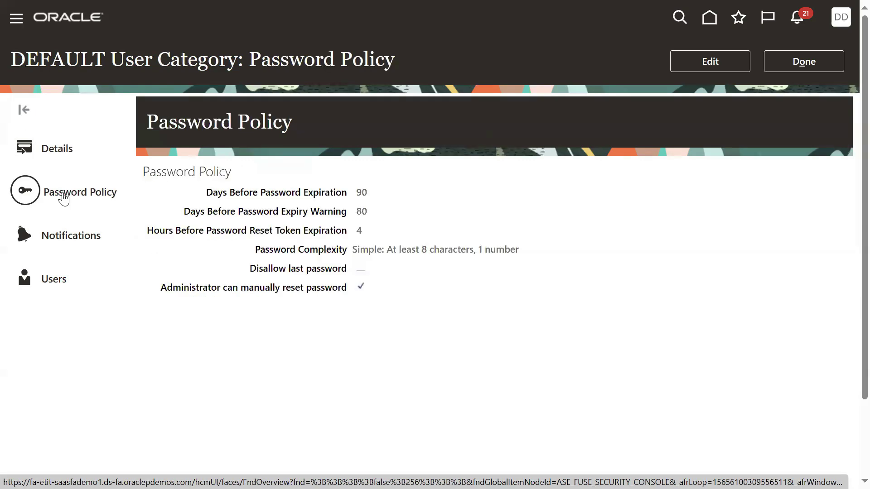
click(90, 248)
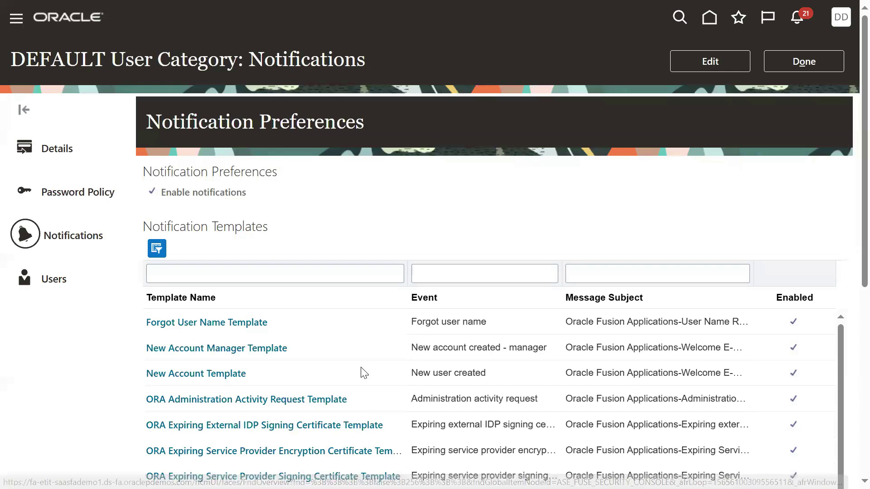
Scroll the notification templates and view the Password Expiration Template without changes
scroll(387, 356, down, 5)
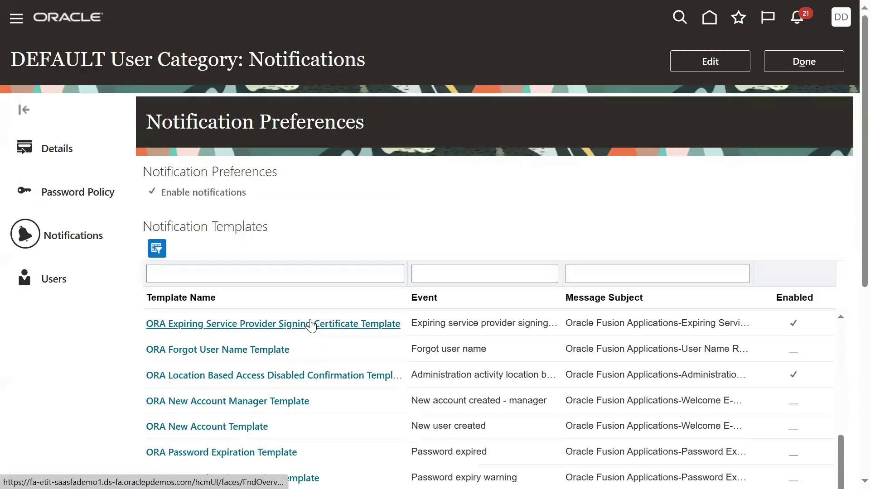
scroll(334, 316, down, 2)
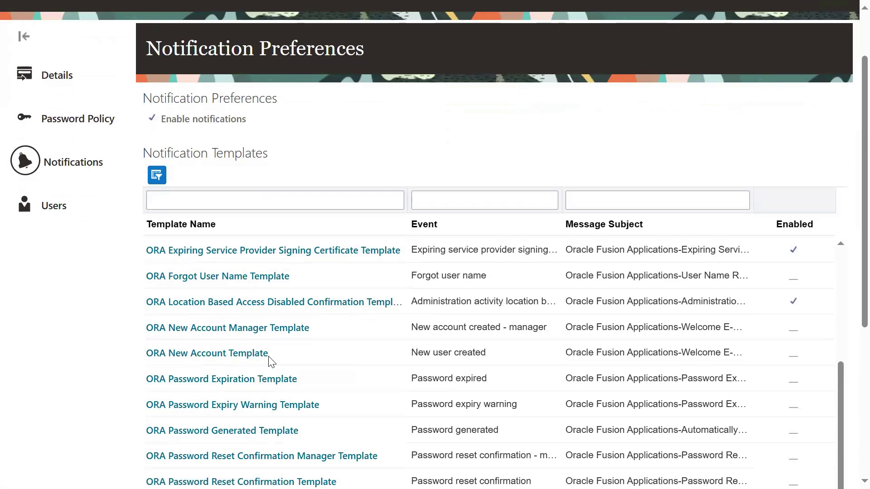
scroll(270, 361, down, 6)
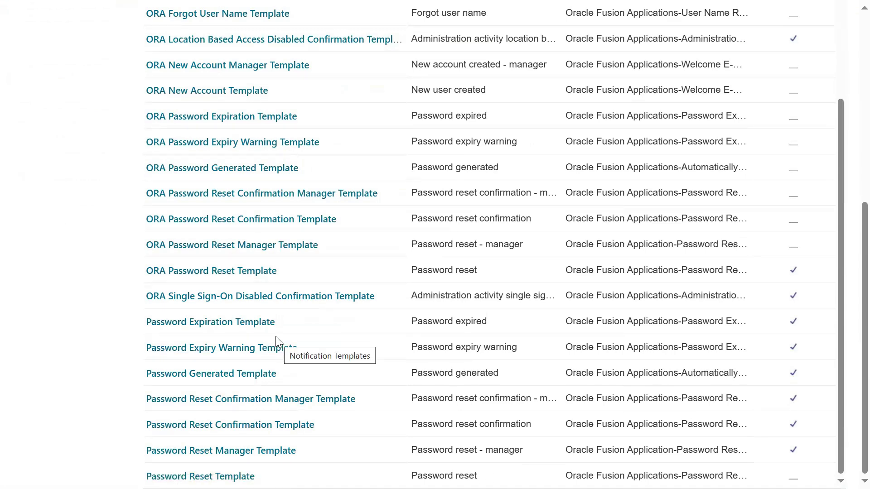
click(254, 322)
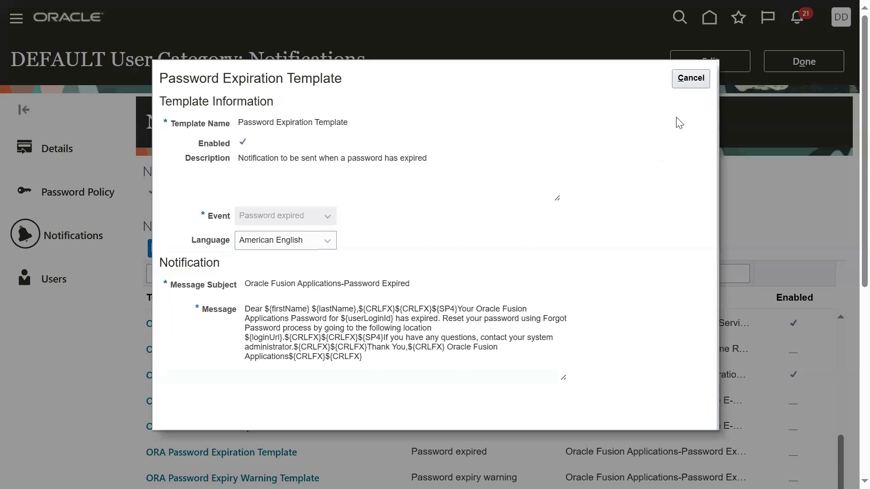
click(691, 78)
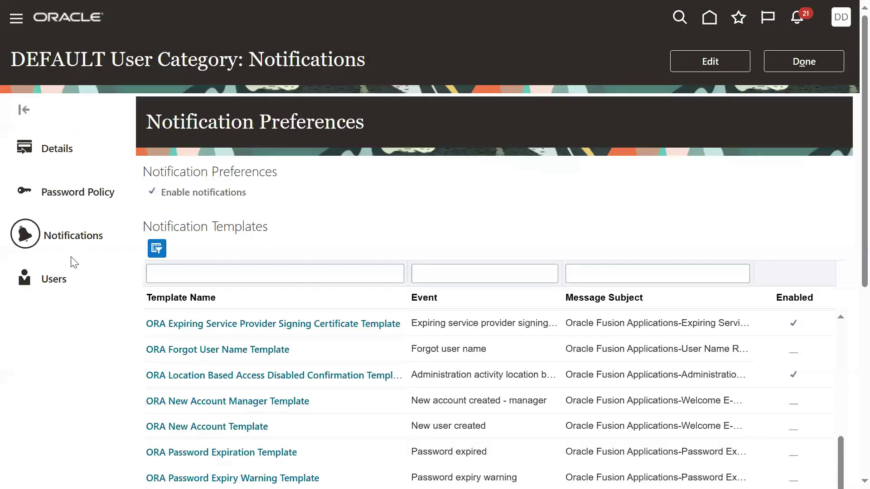
Check the DEFAULT category's users, finish with the category, and return to user search
click(53, 280)
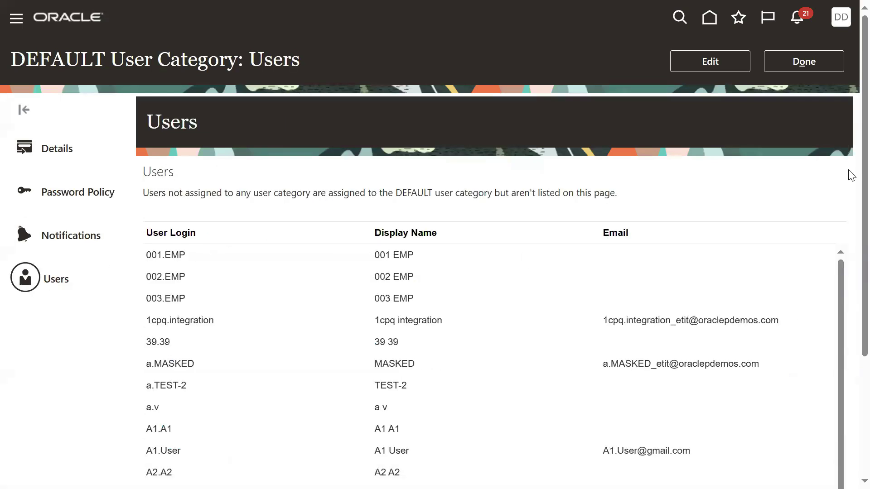
click(796, 63)
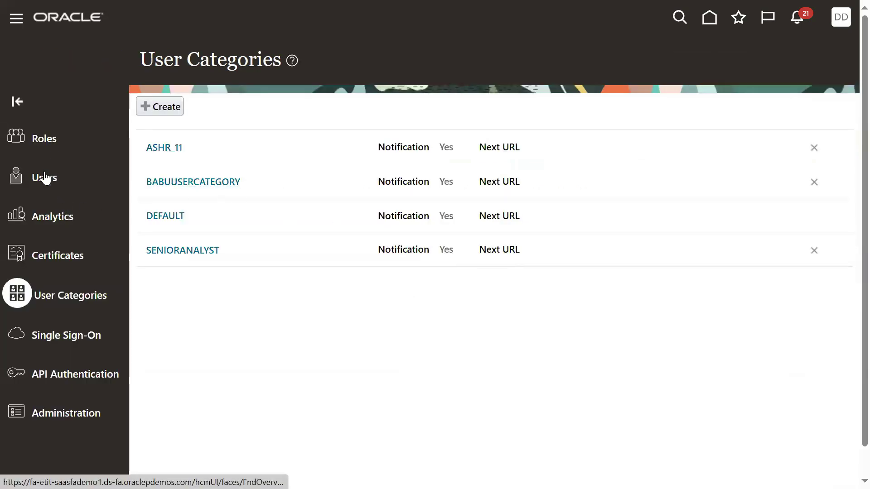
click(544, 110)
Search for SCM_IMPL, correcting the mistyped DCM_IMPL, and open the SCM_IMPL account
text(DCM_IMPL)
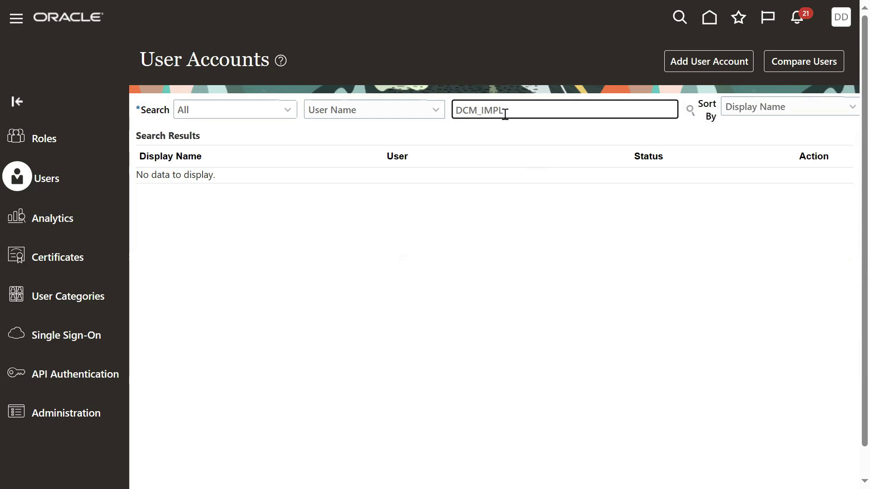
drag(462, 110, 432, 111)
text(S)
key(Return)
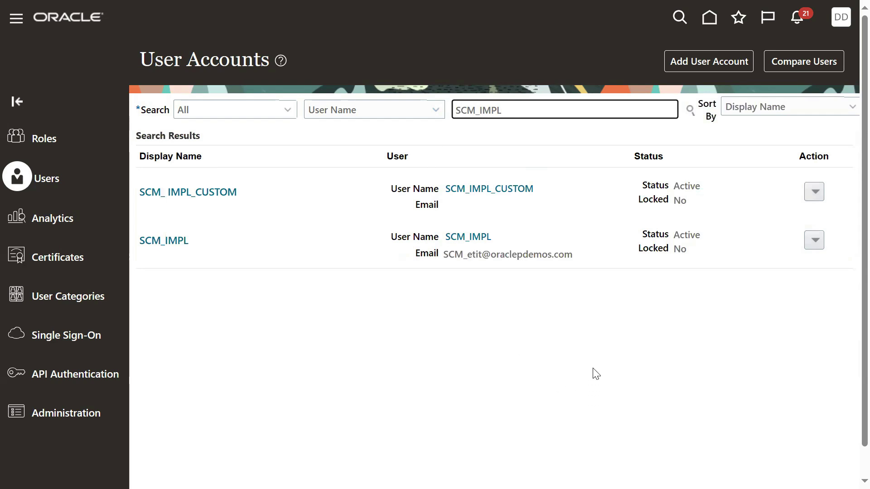
click(468, 236)
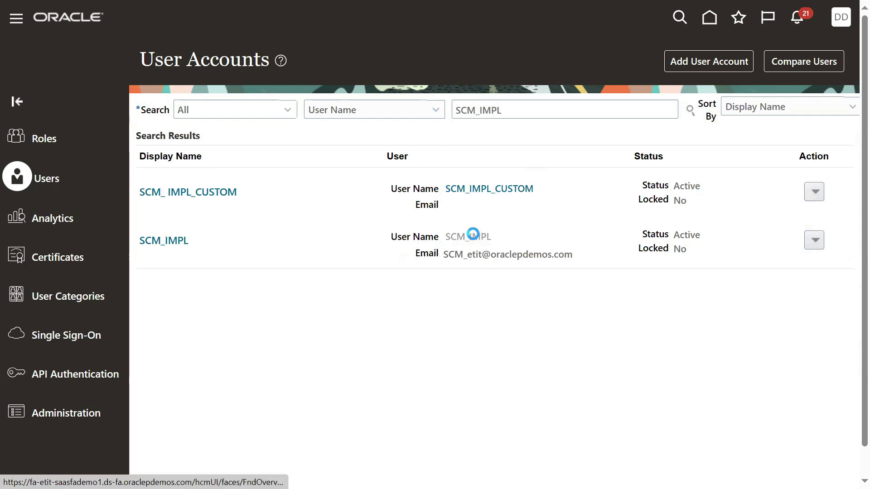